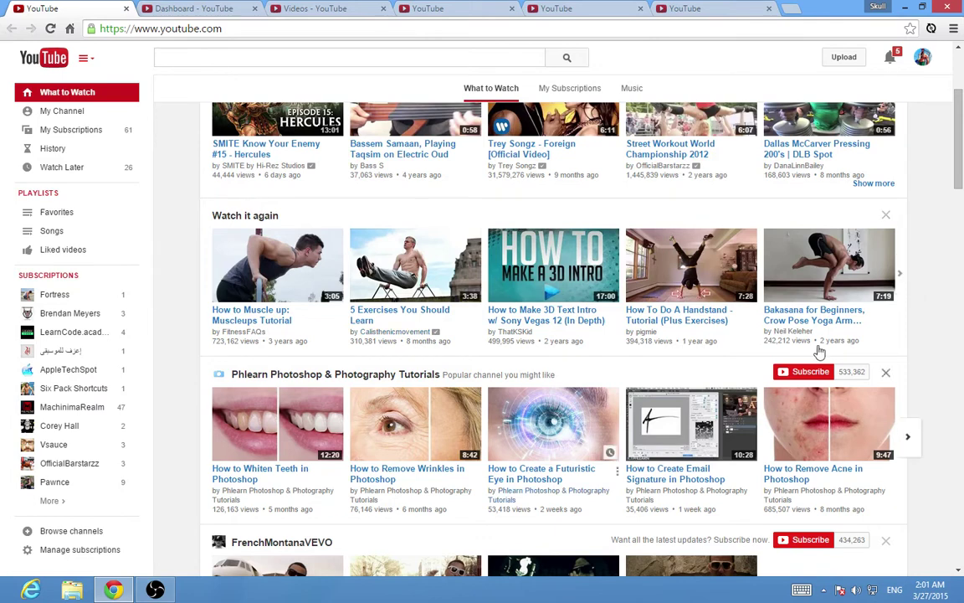
# Open the account menu, then switch to the already-open 'Dashboard - YouTube' tab
pyautogui.click(922, 59)
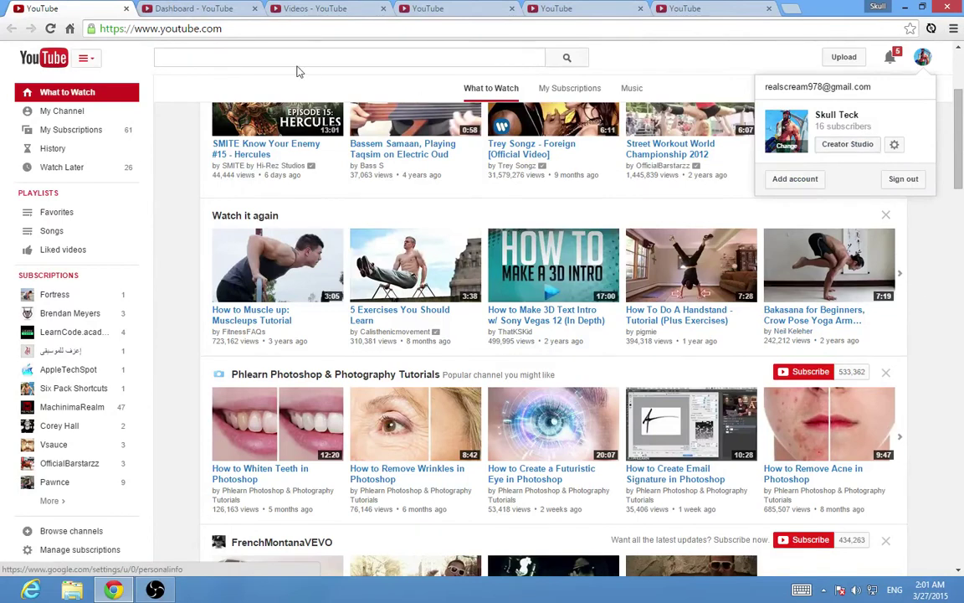
pyautogui.hotkey('ctrl', 'Tab')
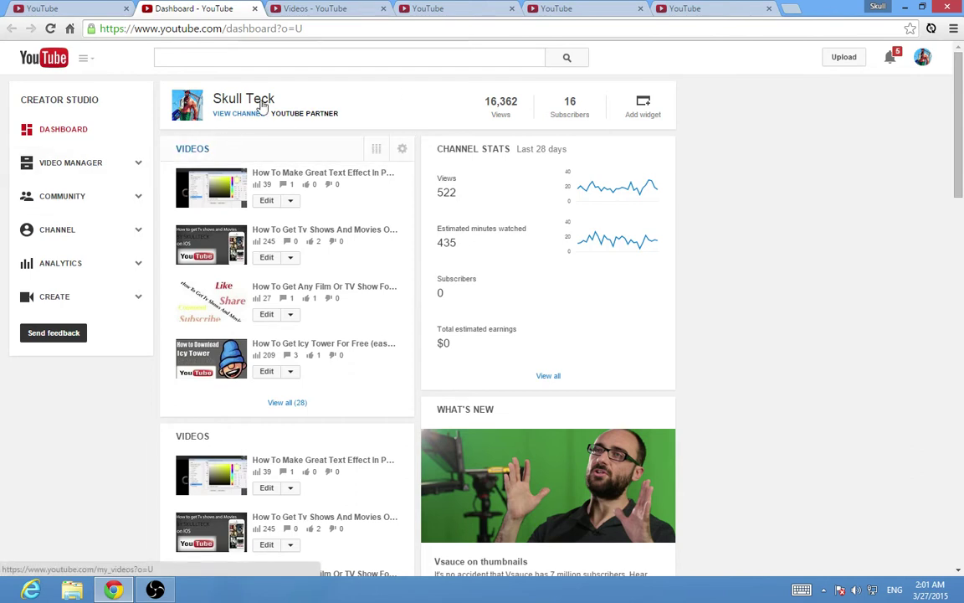
# In the Video Manager list, open 'How To Make Great Text Effect In Photoshop CC' for editing
pyautogui.click(308, 8)
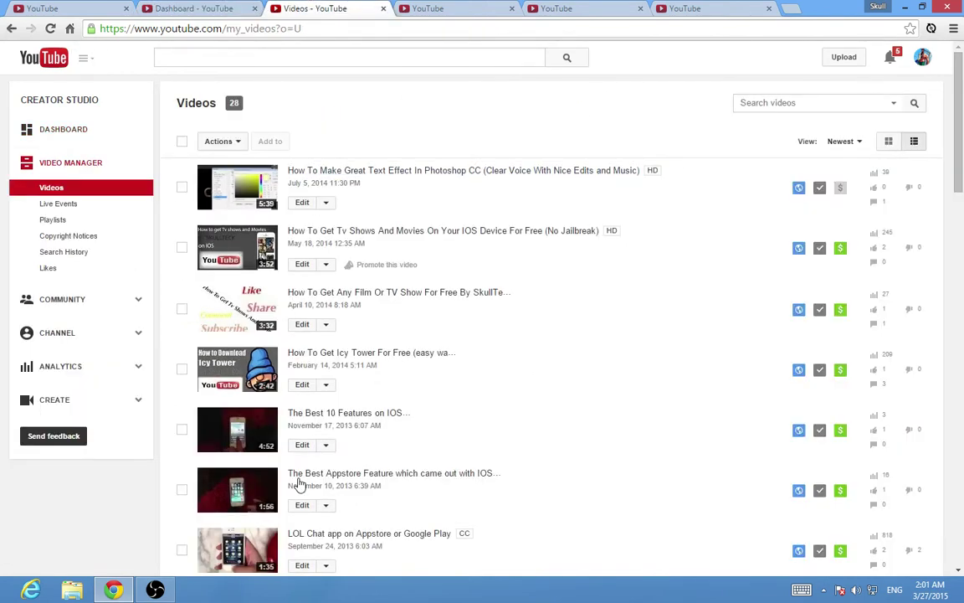
pyautogui.scroll(-6, 391, 270)
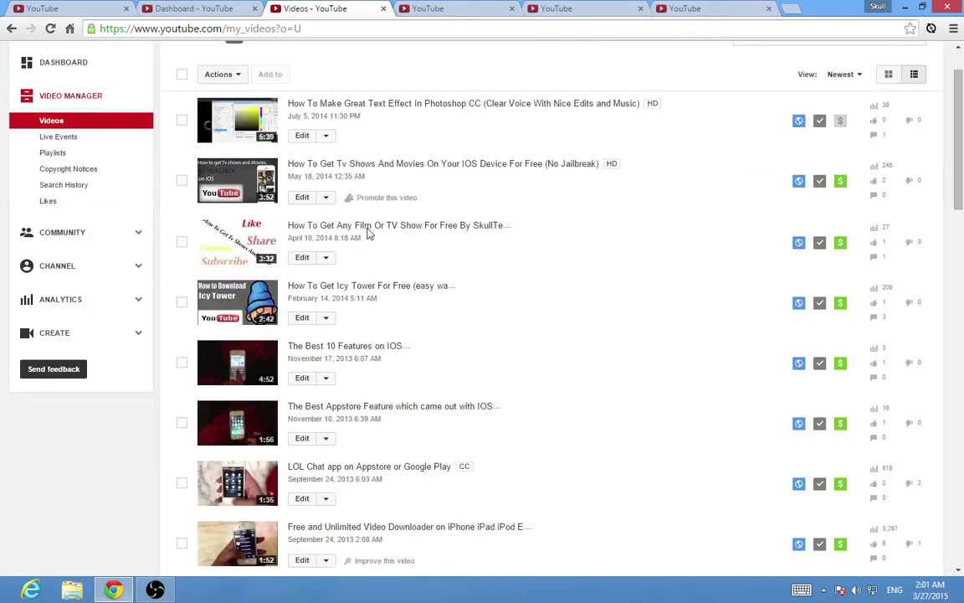
pyautogui.scroll(6, 405, 187)
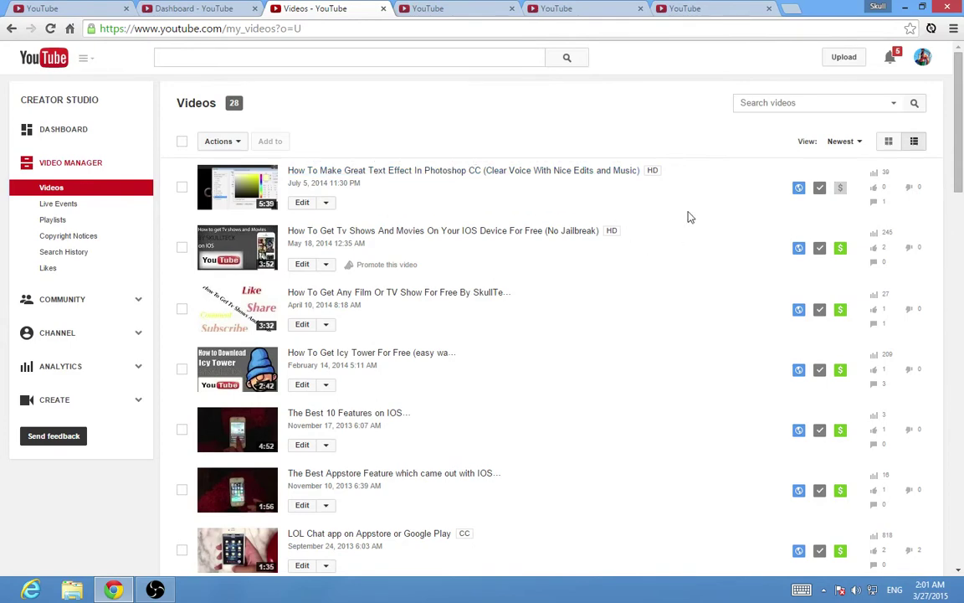
pyautogui.scroll(-3, 490, 151)
pyautogui.scroll(3, 464, 291)
pyautogui.click(303, 204)
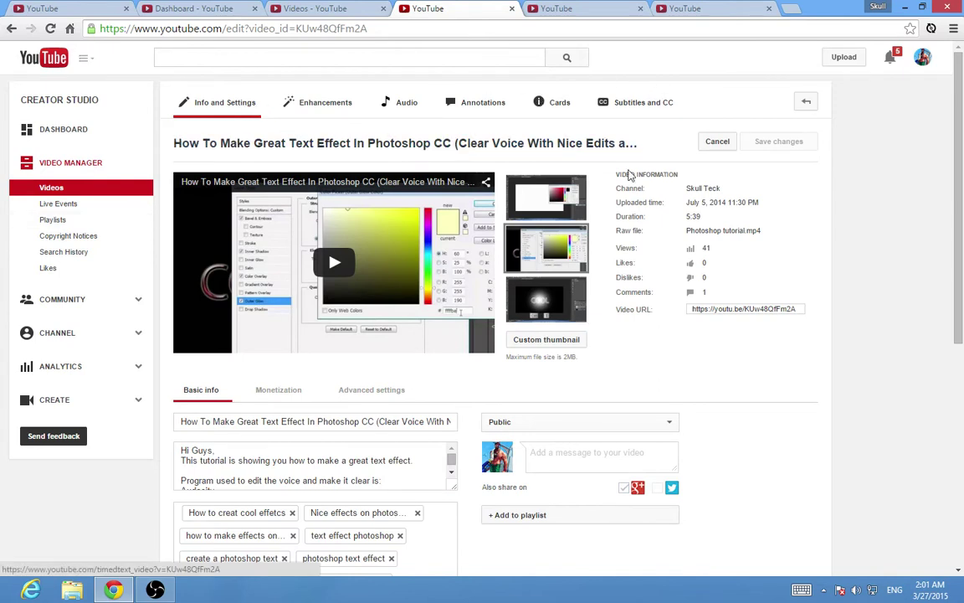
# Open the video's Cards editor and move the preview to 0:20
pyautogui.click(550, 105)
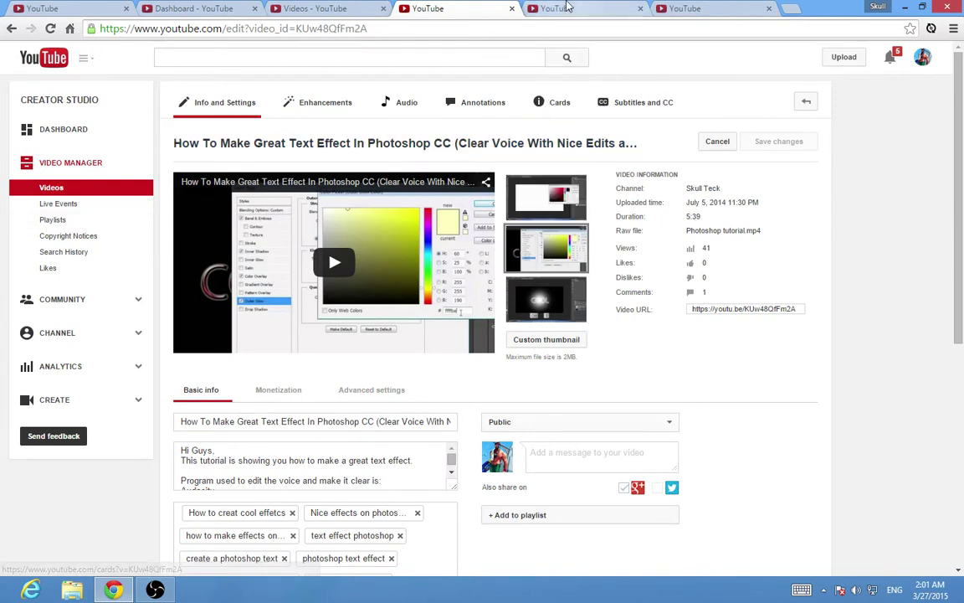
pyautogui.click(556, 7)
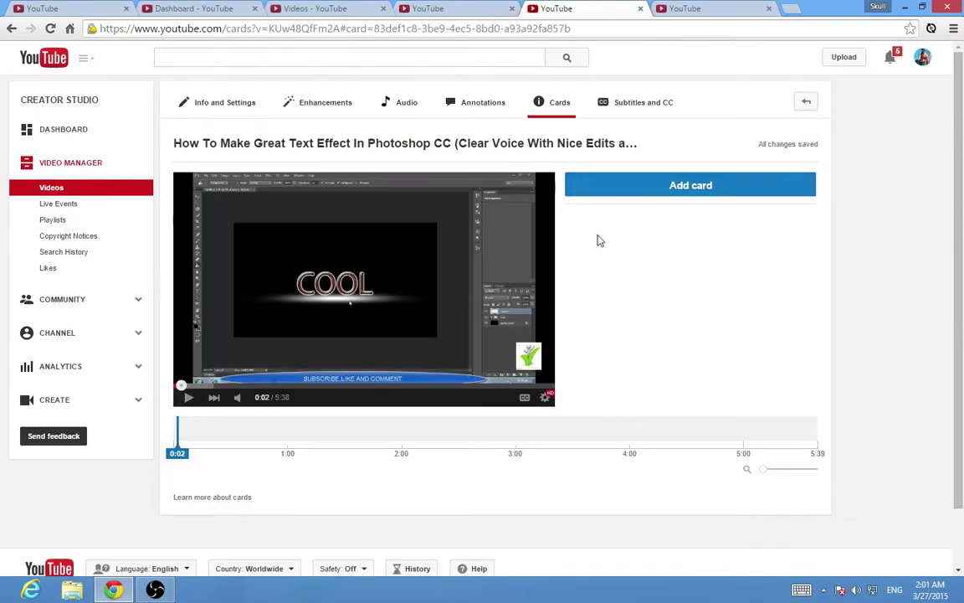
pyautogui.click(188, 397)
pyautogui.click(188, 397)
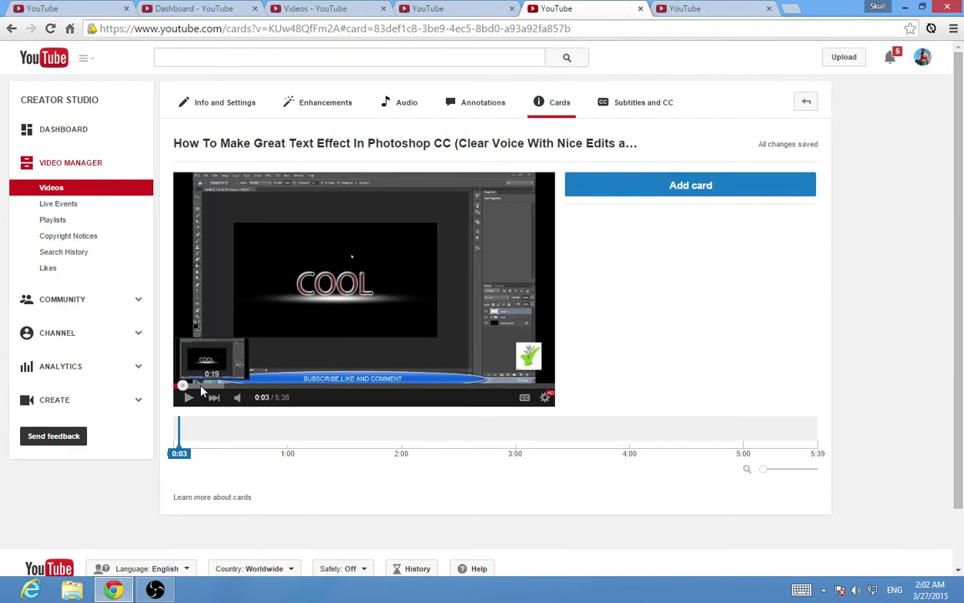
pyautogui.click(201, 386)
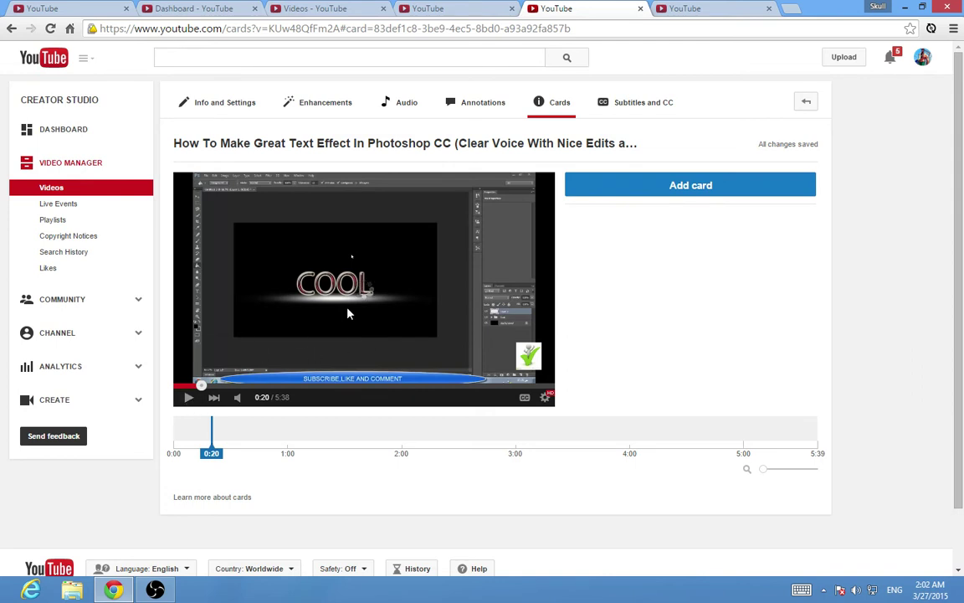
pyautogui.click(545, 397)
pyautogui.click(545, 398)
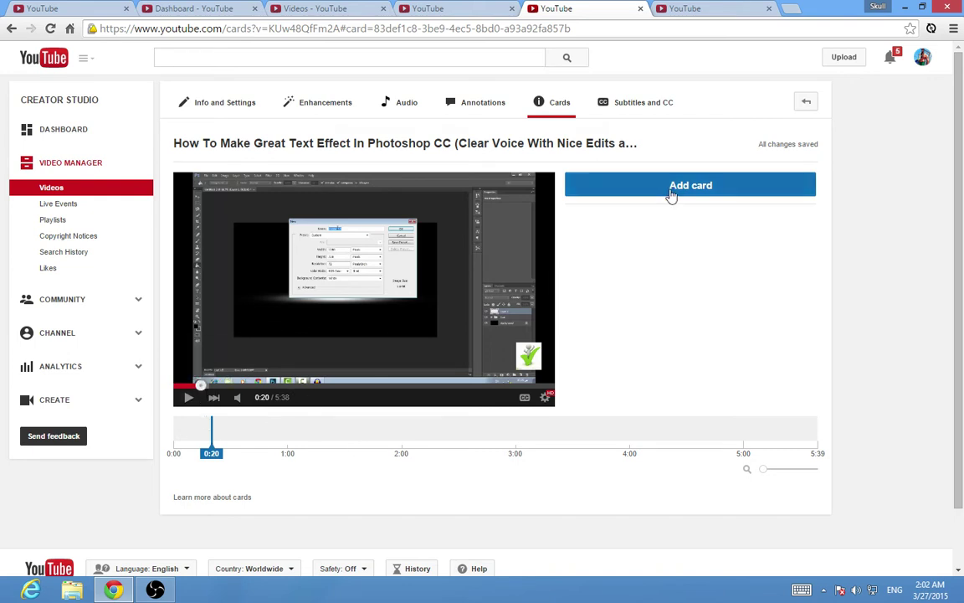
# Create a Video or Playlist card at 0:20 linking the 'How To Get Tv Shows...' upload
pyautogui.click(601, 179)
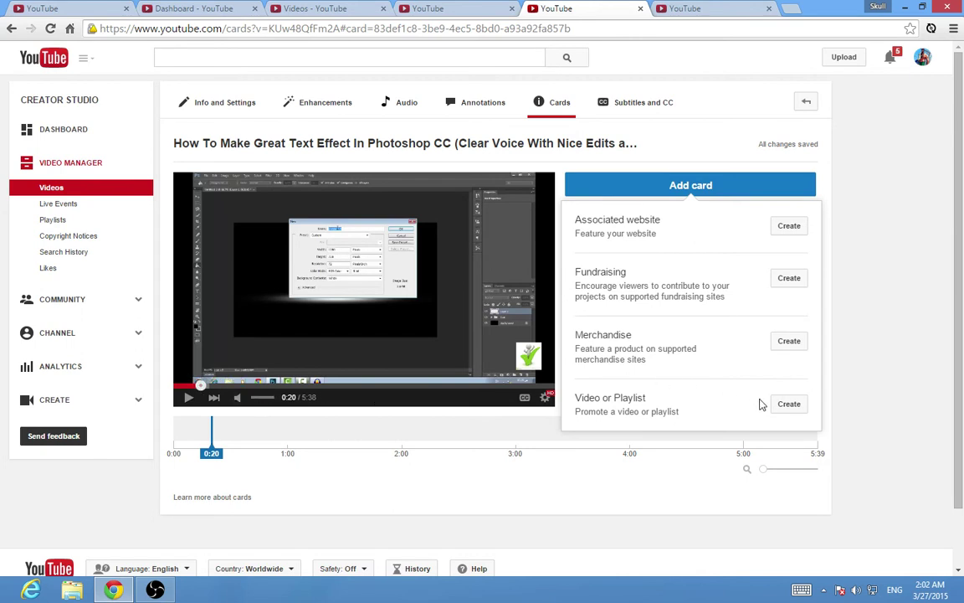
pyautogui.click(788, 406)
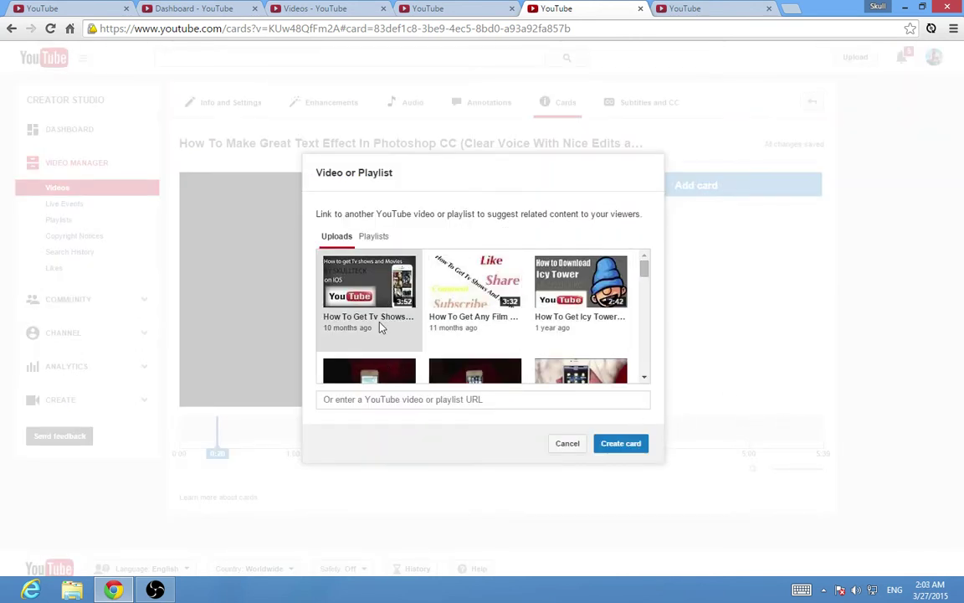
pyautogui.scroll(-2, 620, 294)
pyautogui.scroll(2, 619, 295)
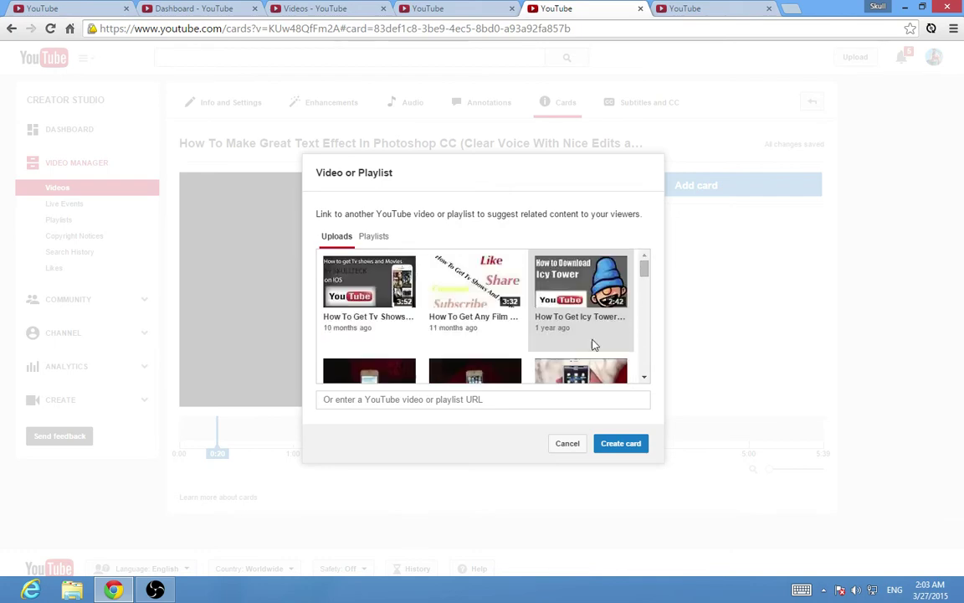
pyautogui.scroll(-2, 576, 314)
pyautogui.moveTo(645, 285); pyautogui.dragTo(645, 258)
pyautogui.click(440, 403)
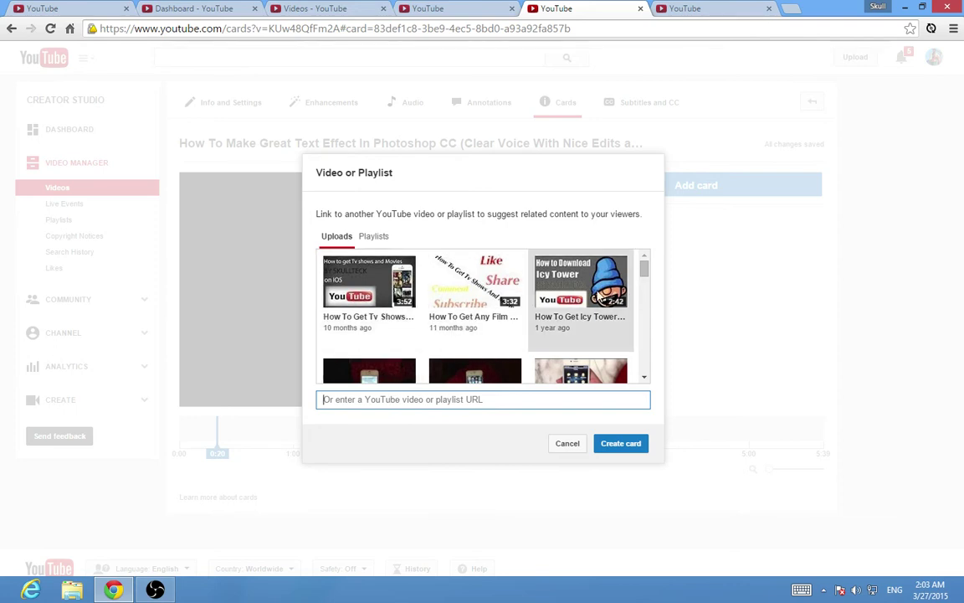
pyautogui.moveTo(643, 268); pyautogui.dragTo(404, 314)
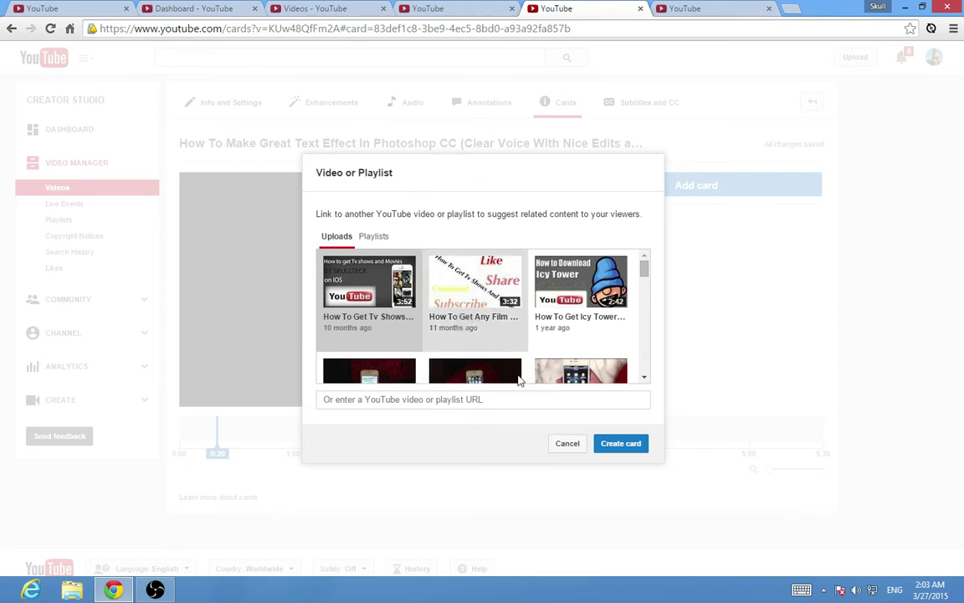
pyautogui.click(622, 446)
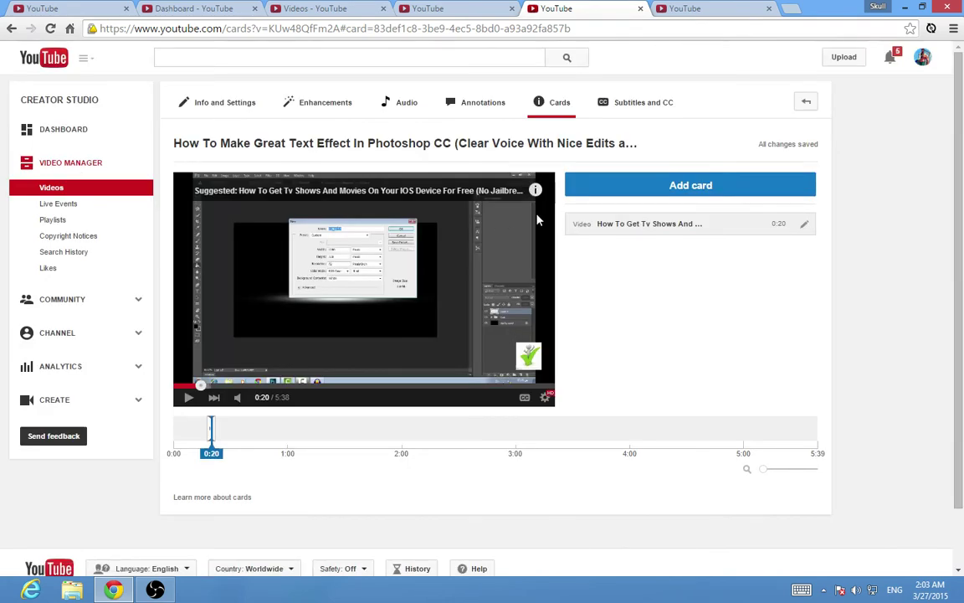
# Open and close the preview's 'In this video' panel to check the new 0:20 card
pyautogui.click(535, 191)
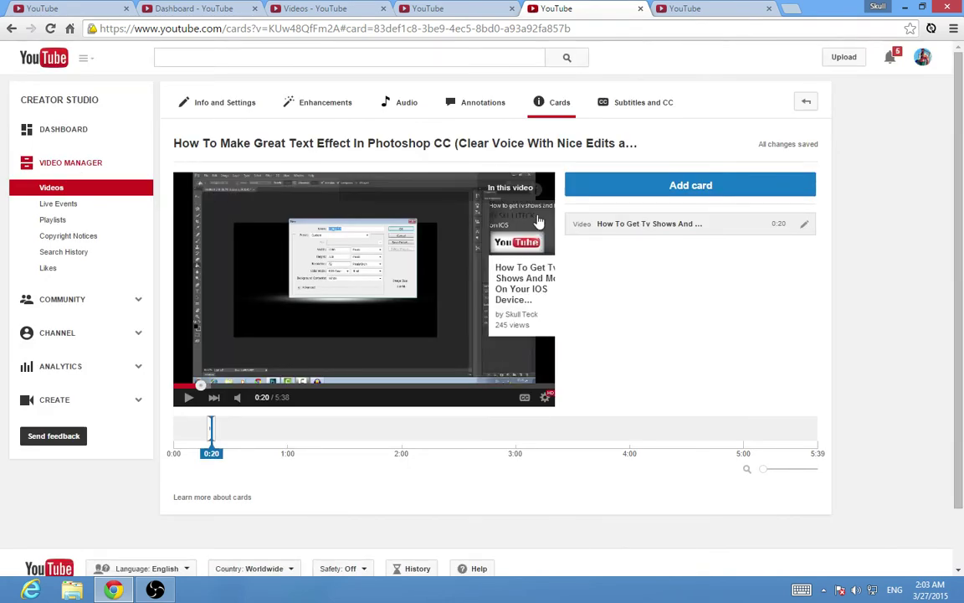
pyautogui.click(538, 188)
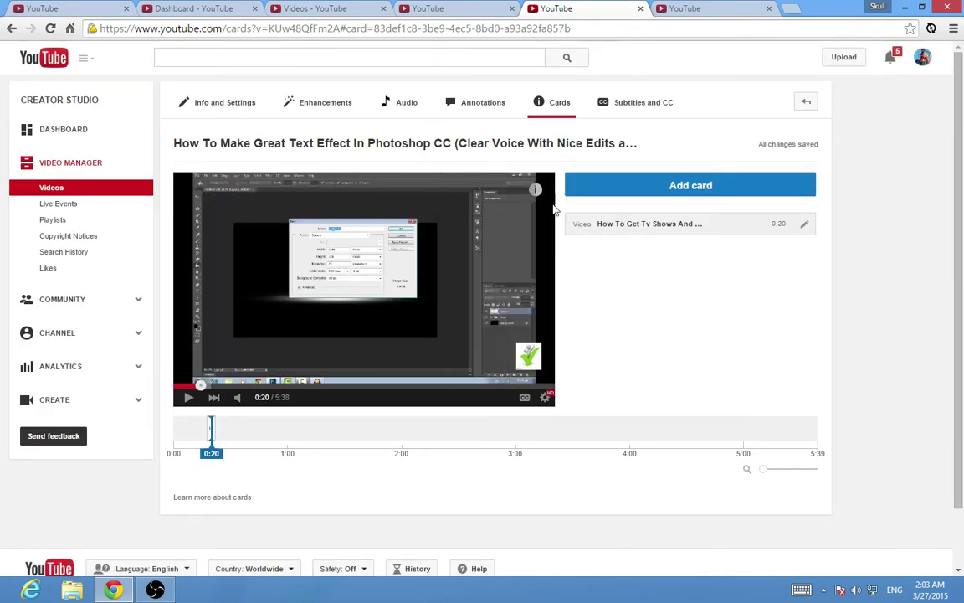
pyautogui.click(538, 187)
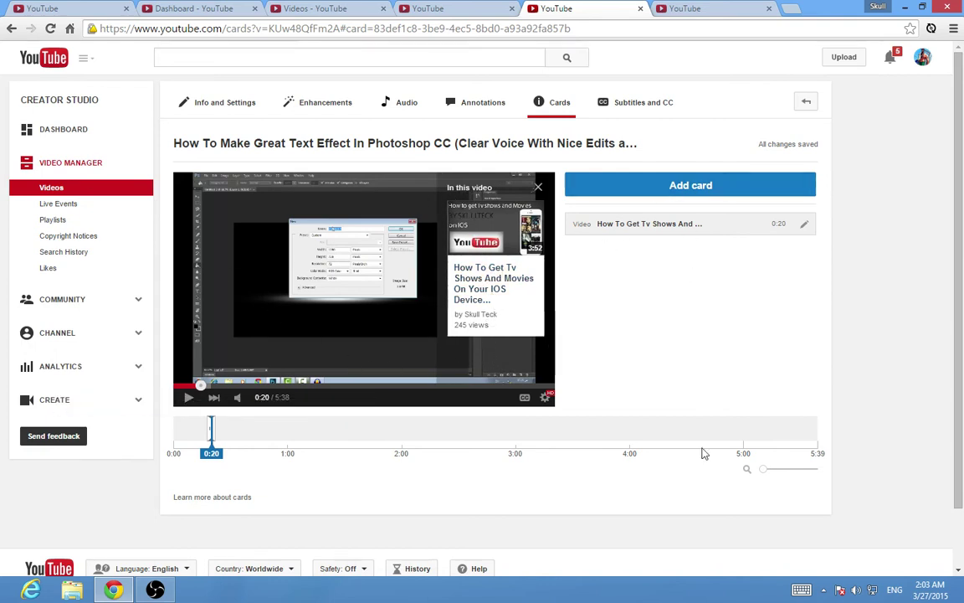
pyautogui.click(538, 192)
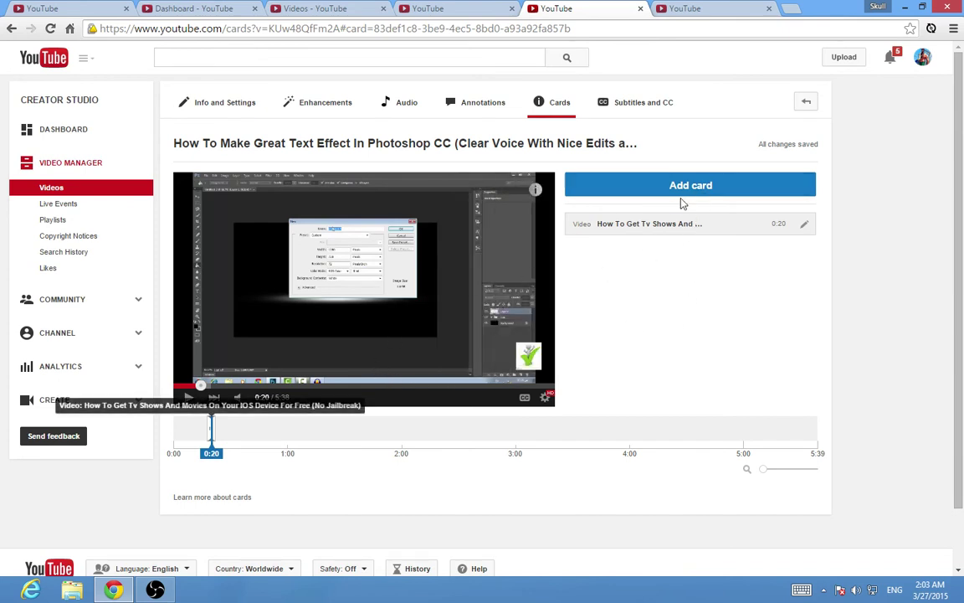
pyautogui.click(636, 201)
pyautogui.click(789, 405)
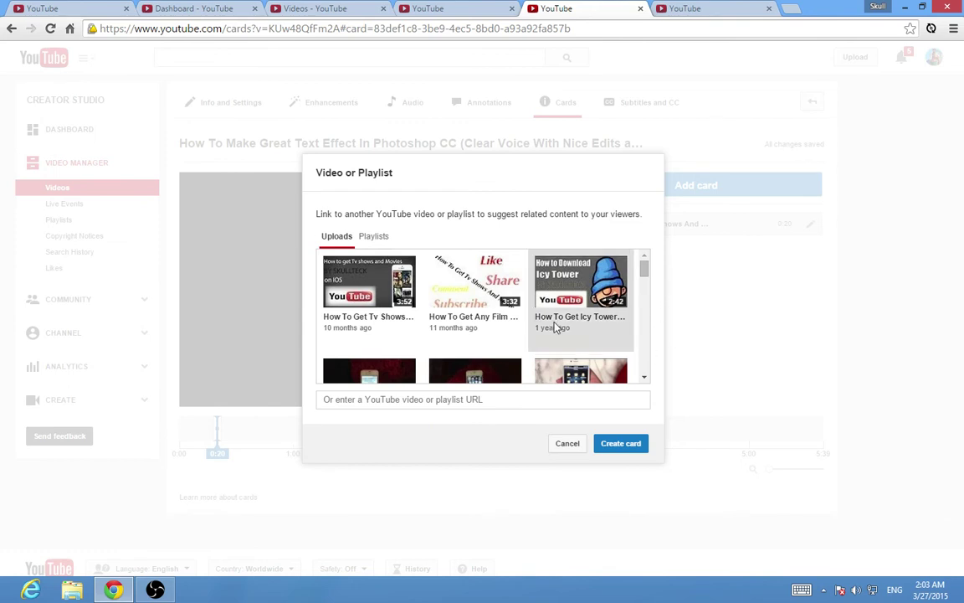
pyautogui.click(377, 240)
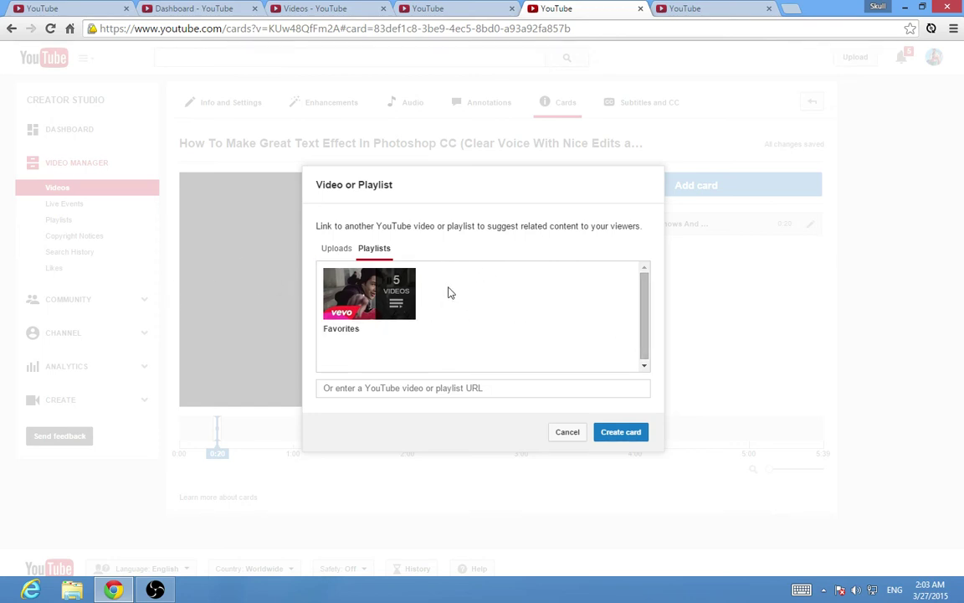
pyautogui.click(336, 249)
pyautogui.click(566, 434)
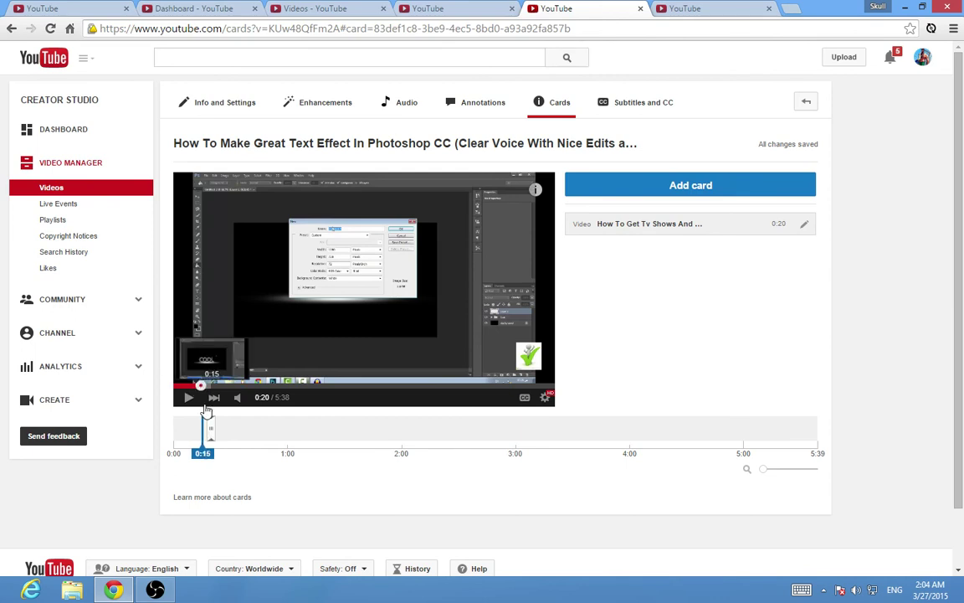
pyautogui.click(215, 458)
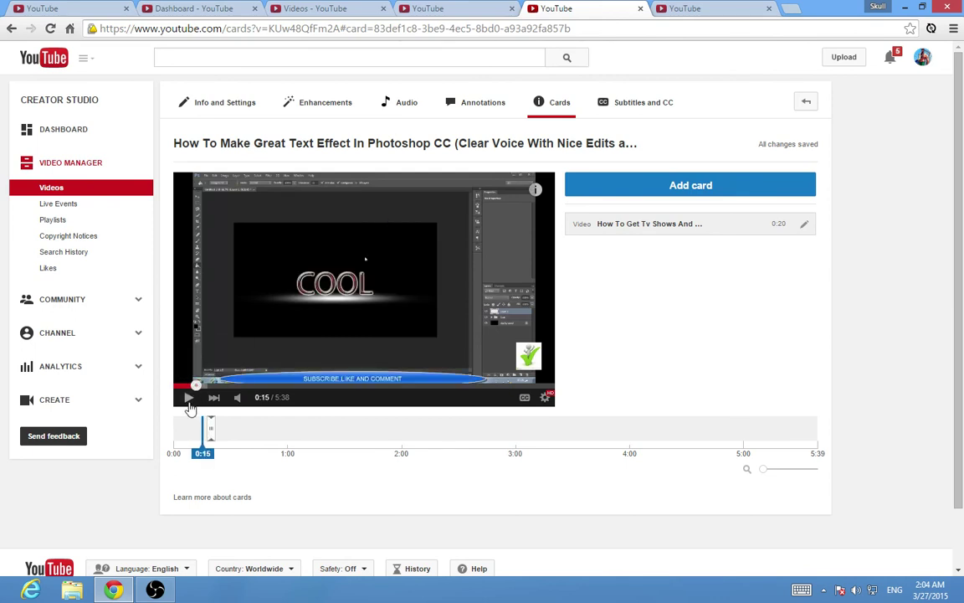
pyautogui.click(188, 397)
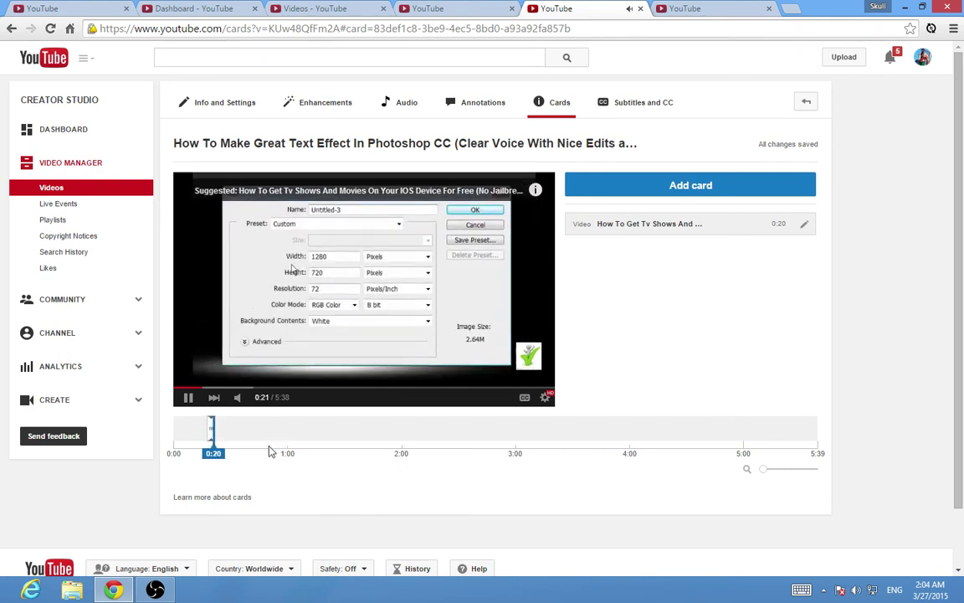
pyautogui.click(201, 180)
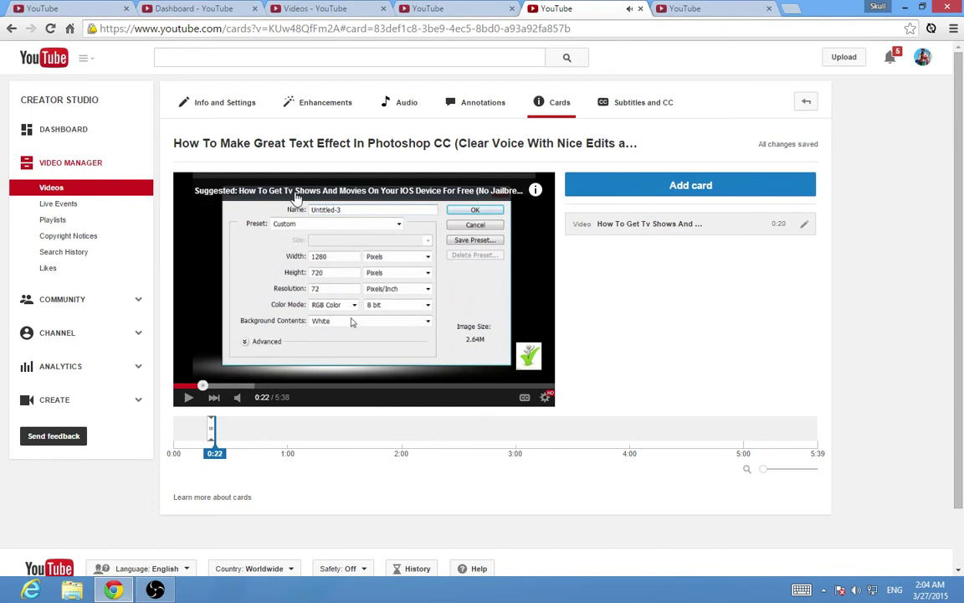